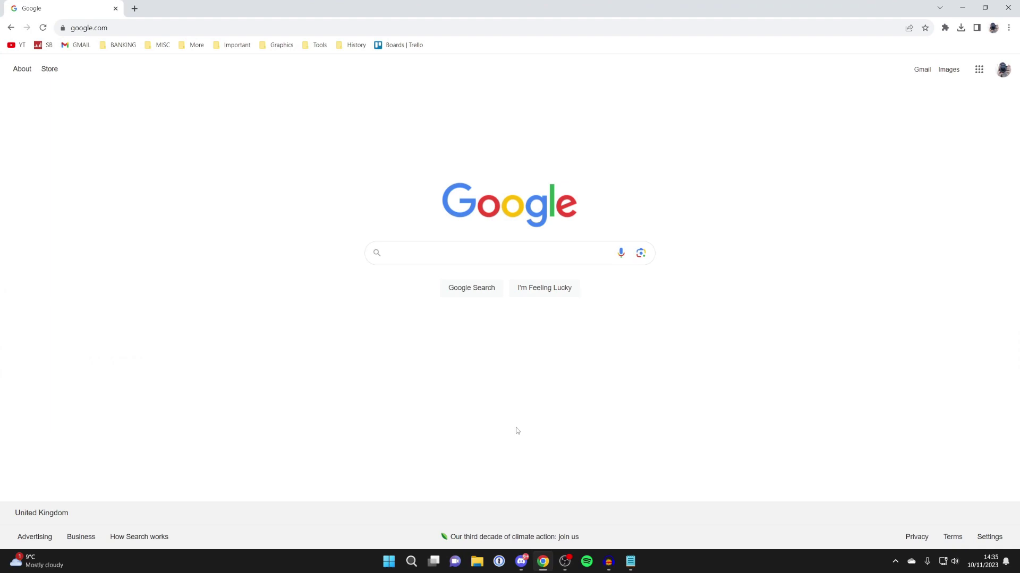
Search Google for 'java' and open the official Java | Oracle result.
left_click(424, 260)
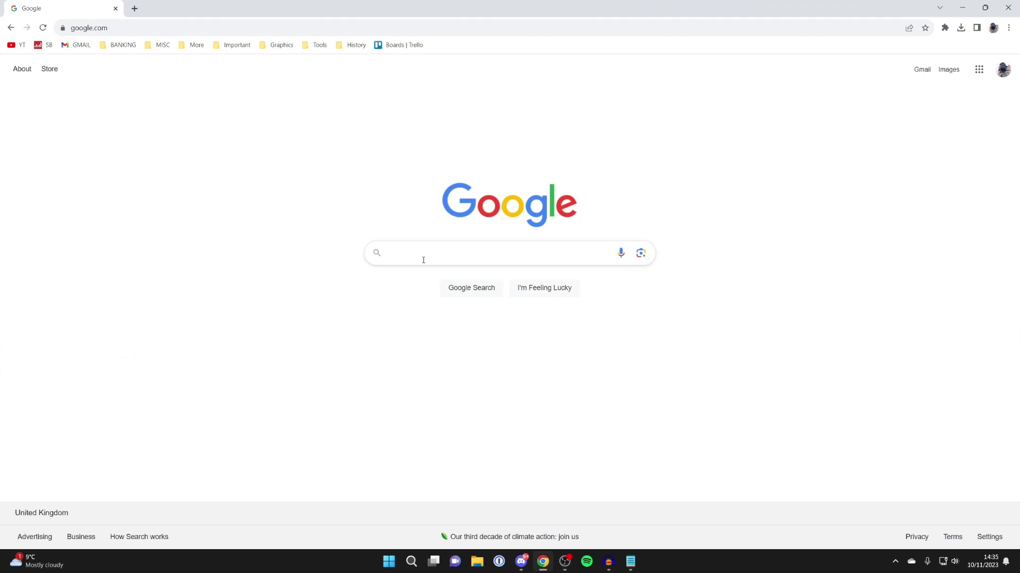
type("java")
key("Return")
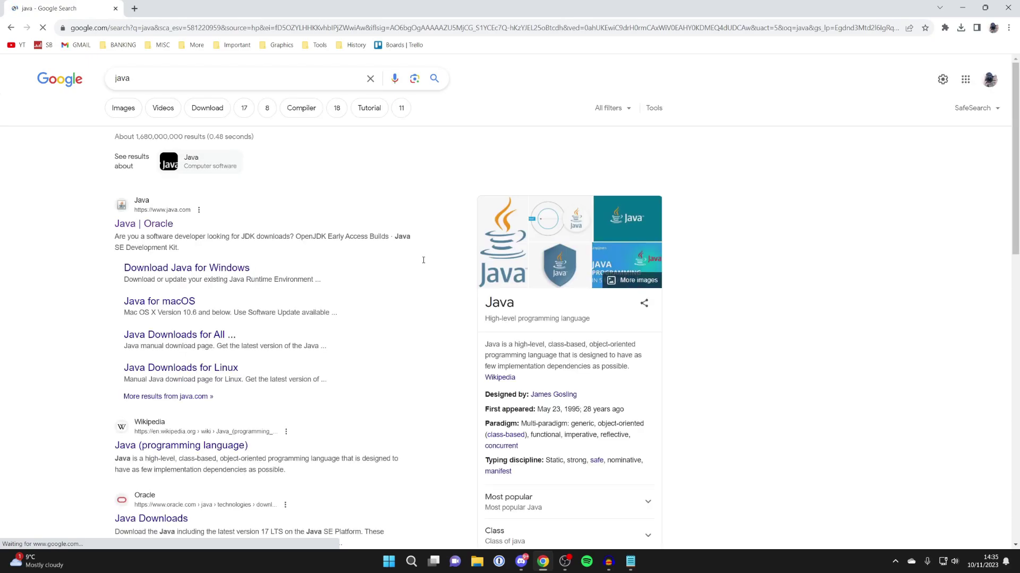
left_click(129, 225)
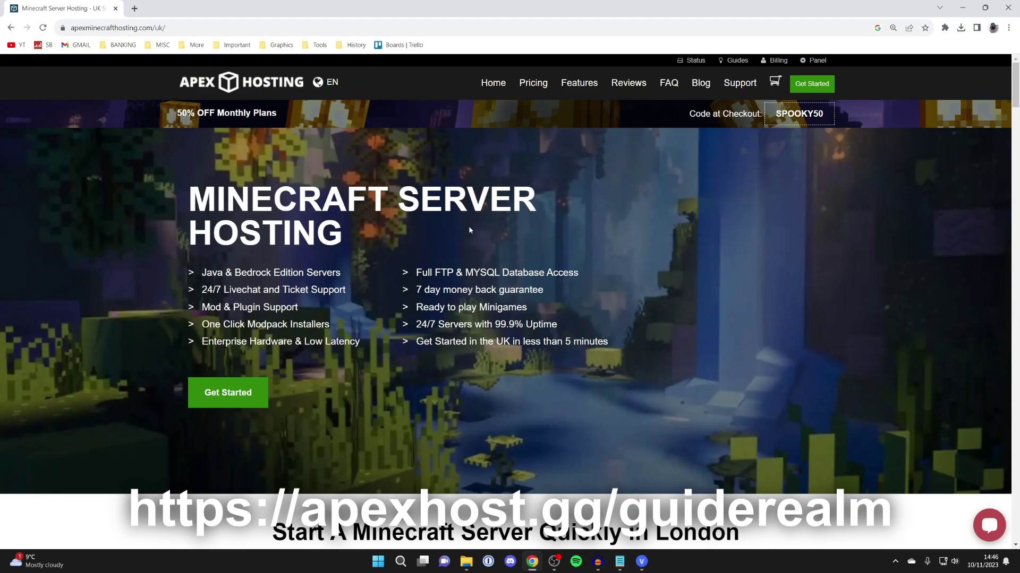
scroll(469, 230, "down", 7)
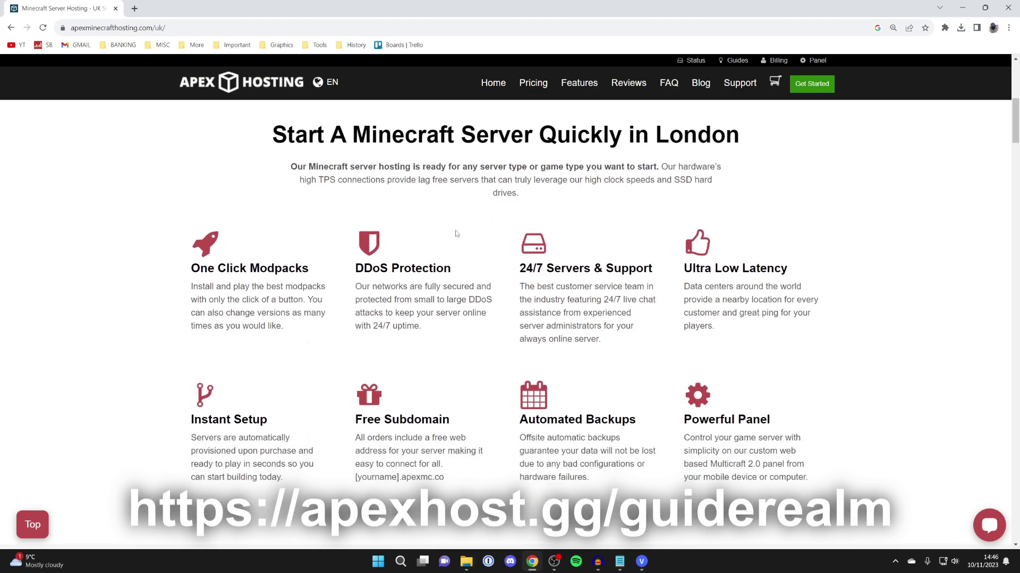
scroll(456, 233, "down", 1)
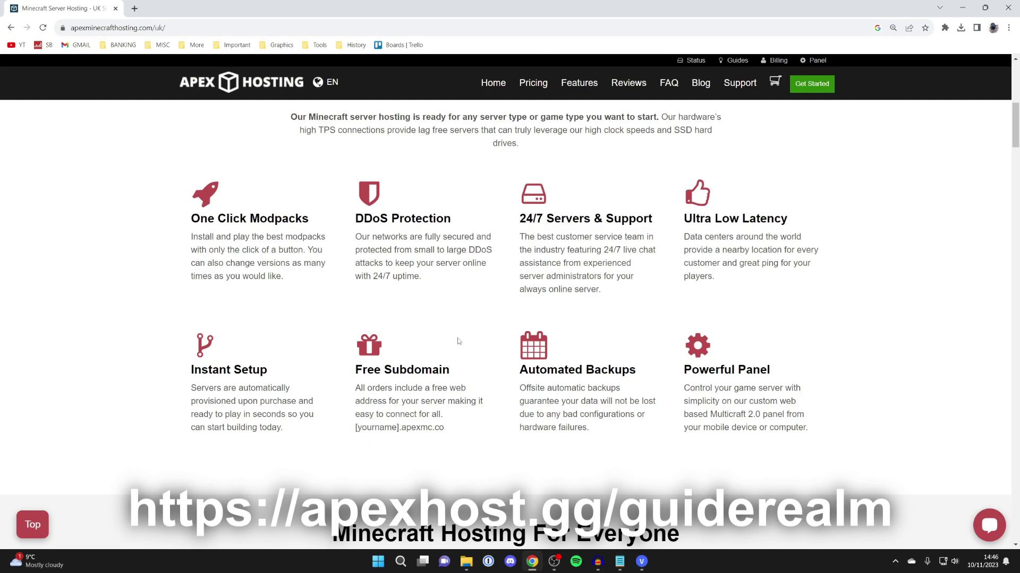
scroll(459, 341, "up", 8)
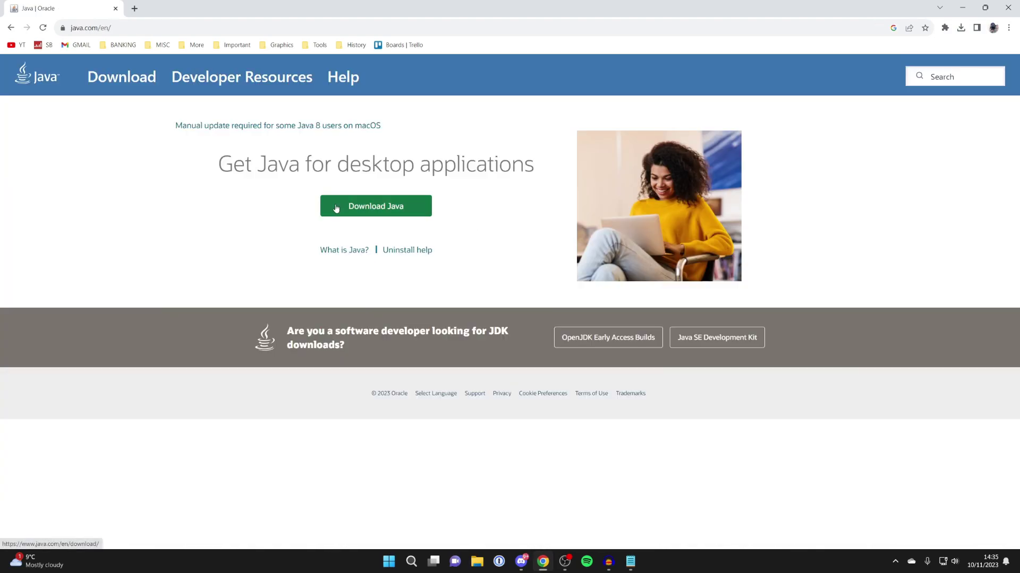
Download the 64-bit Java installer jre-8u391-windows-x64.exe and confirm it shows as Done.
left_click(404, 206)
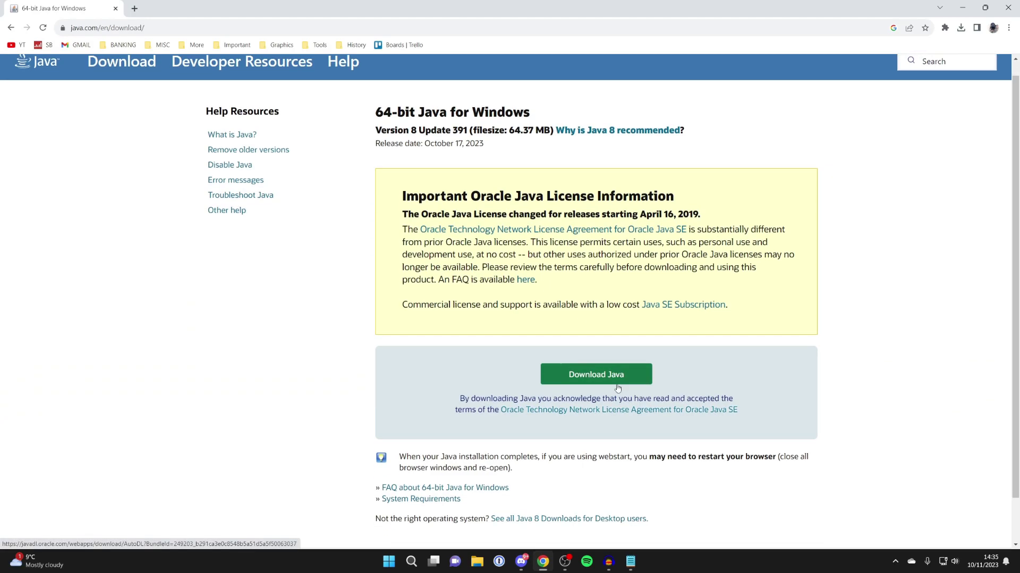
scroll(603, 339, "down", 1)
left_click(602, 340)
scroll(602, 340, "up", 1)
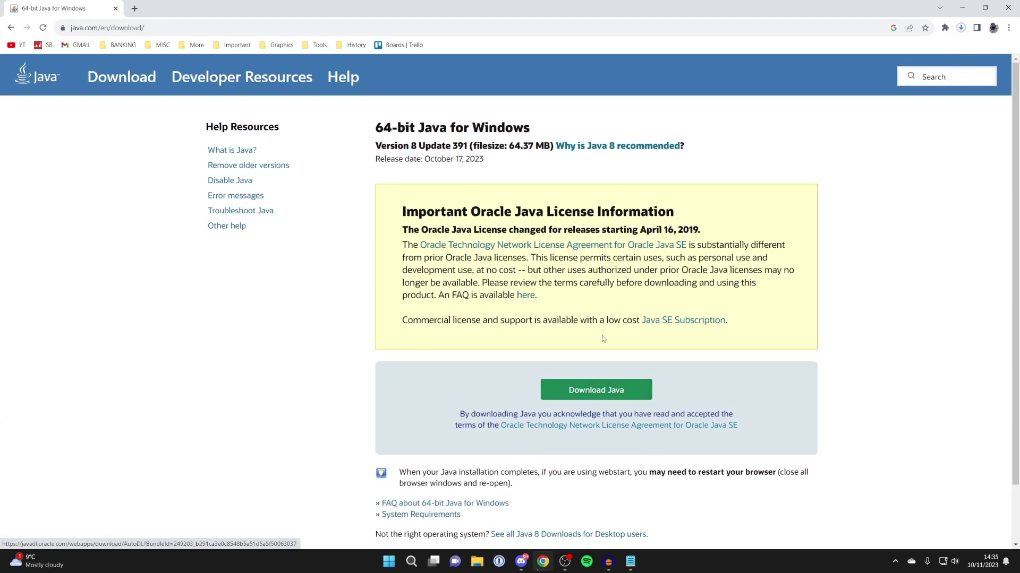
left_click(960, 28)
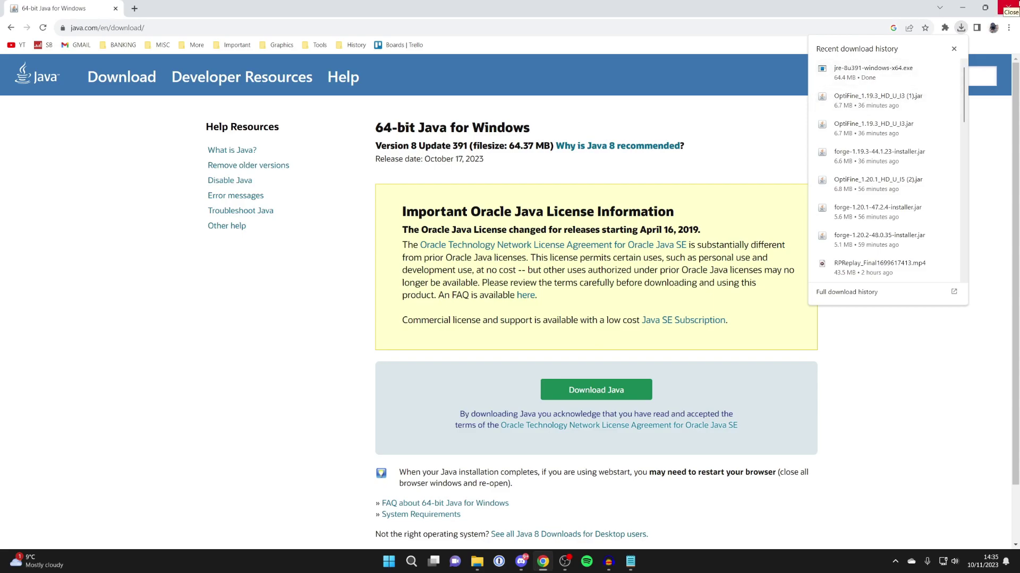
Close Chrome and run jre-8u391-windows-x64.exe from the Downloads folder.
left_click(1008, 8)
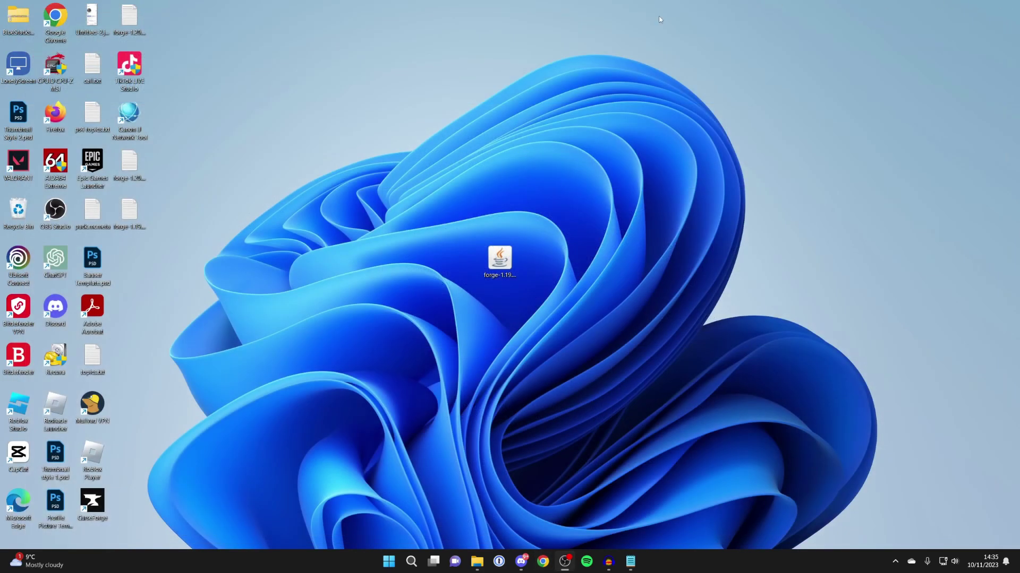
left_click(476, 562)
left_click_drag(455, 207, 435, 186)
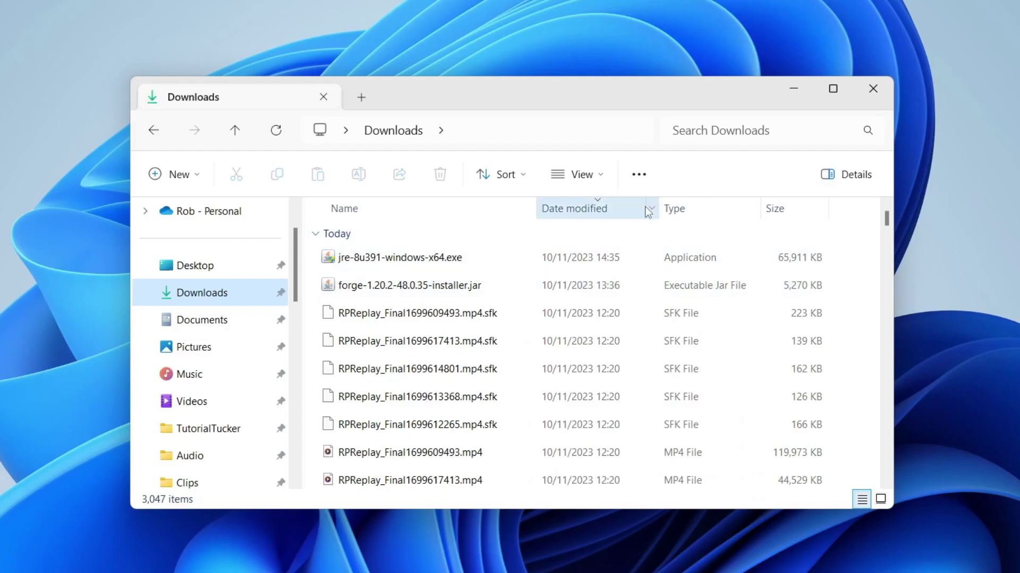
left_click(462, 285)
double_click(451, 257)
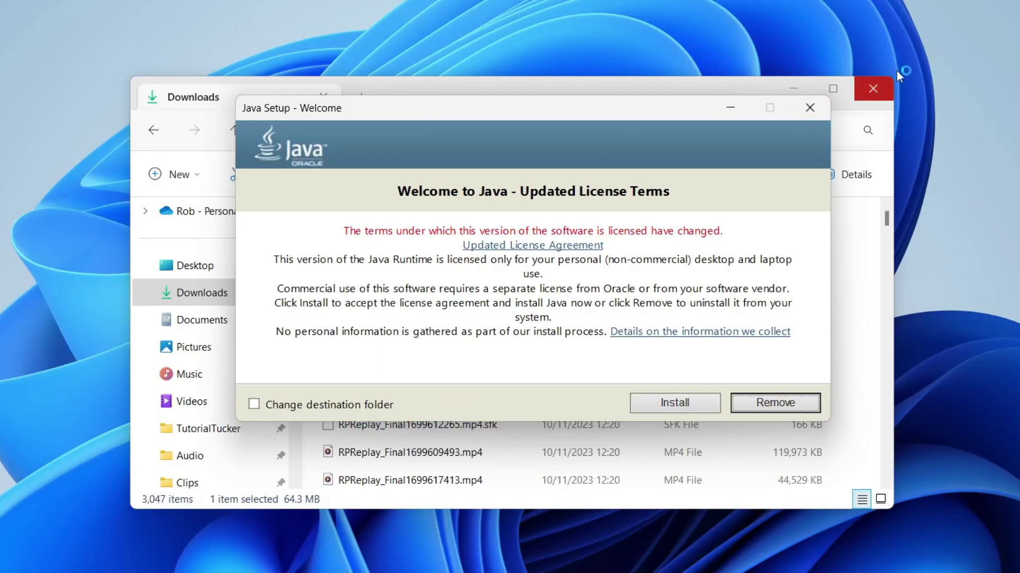
Close the Downloads window, install Java, and dismiss the success message.
left_click(883, 94)
left_click(683, 403)
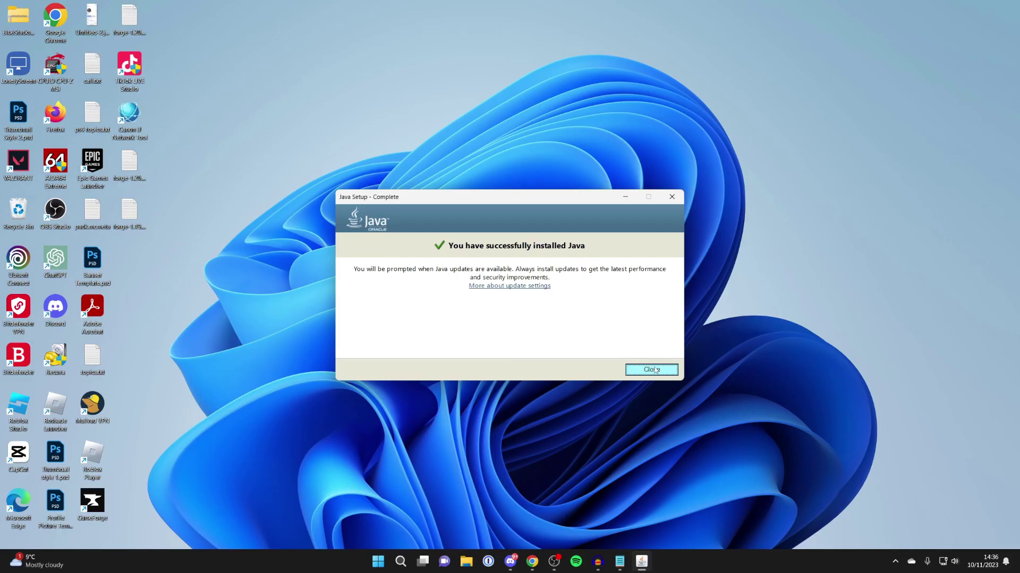
left_click(651, 370)
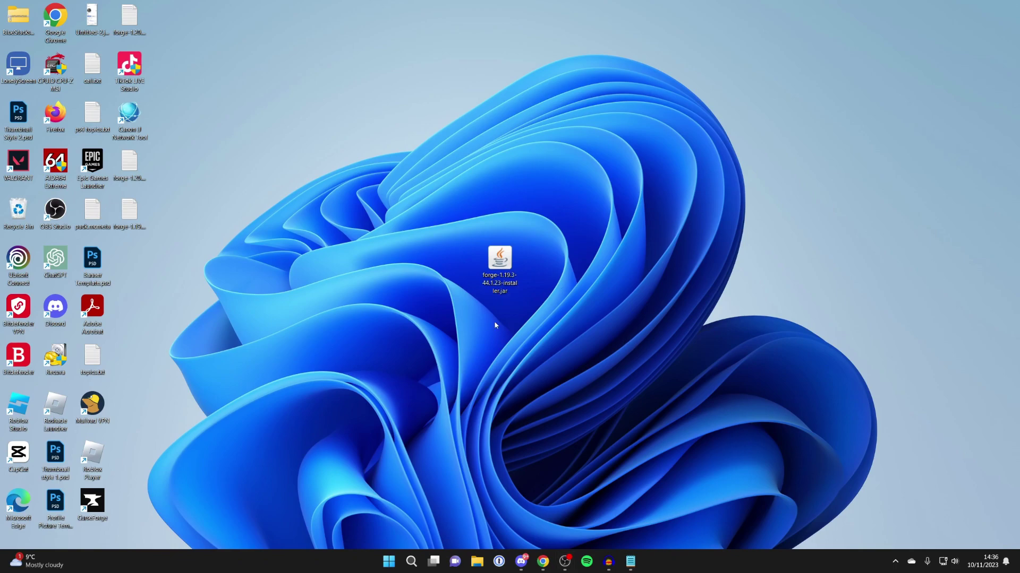
Set the forge installer .jar to always open with Java(TM) Platform SE binary, then close the installer.
double_click(499, 261)
right_click(495, 265)
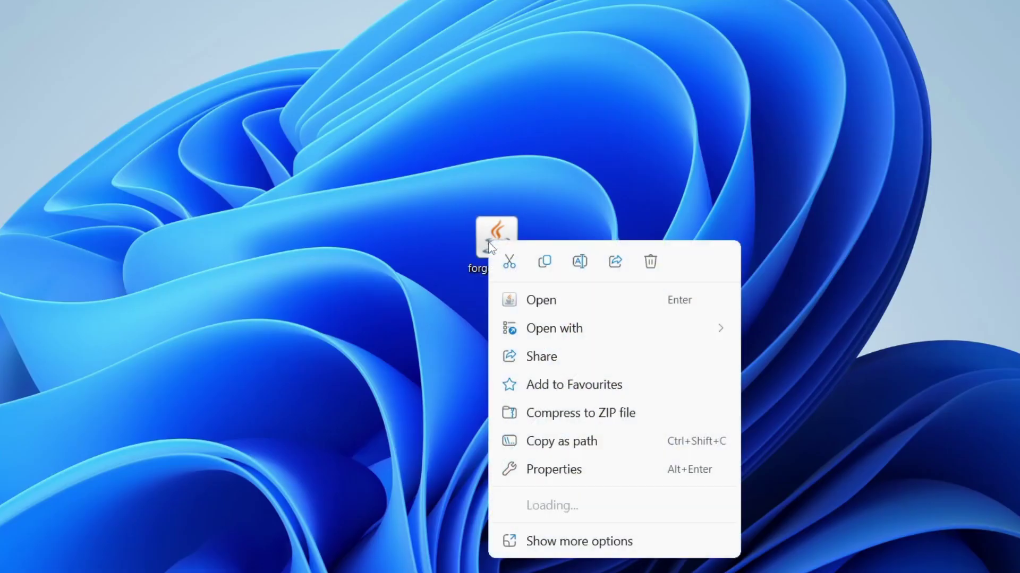
mouse_move(537, 326)
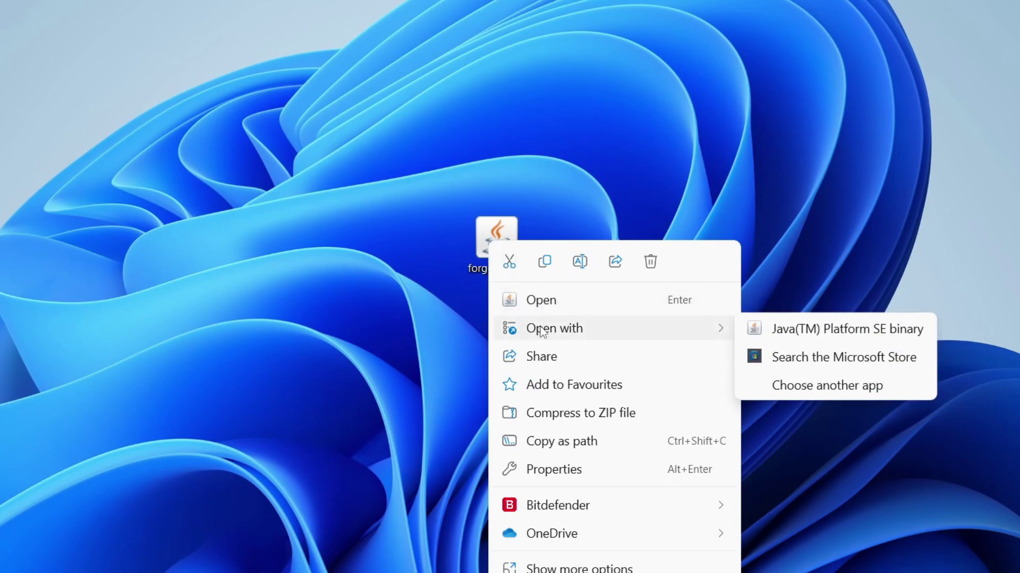
left_click(786, 386)
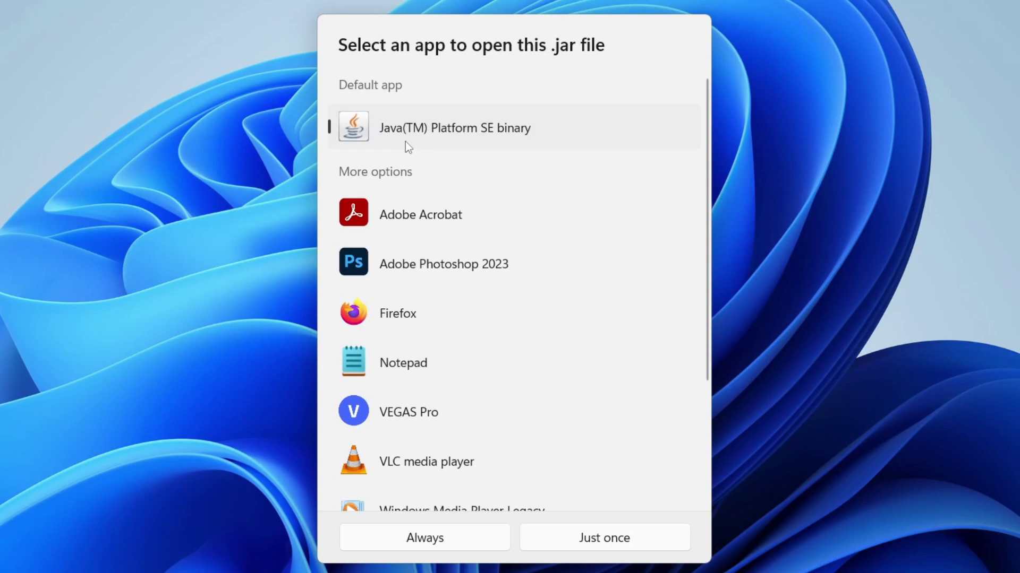
scroll(478, 223, "down", 3)
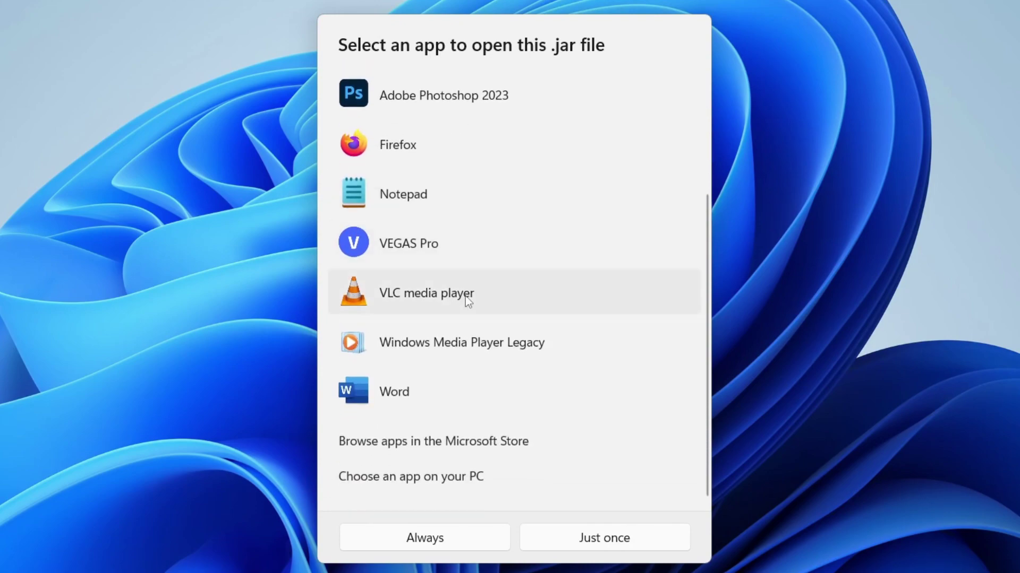
scroll(465, 345, "up", 3)
left_click(441, 538)
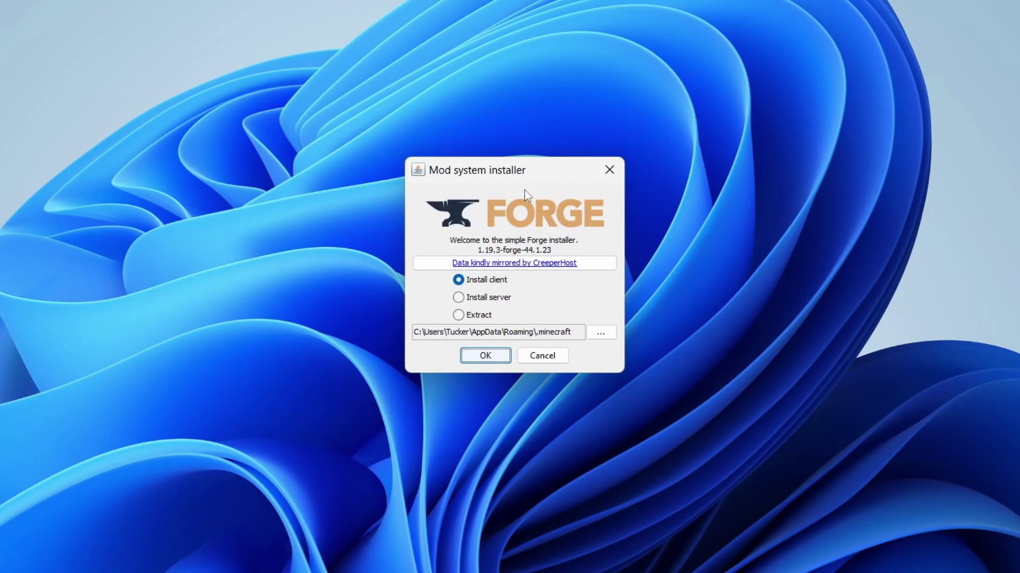
left_click(609, 171)
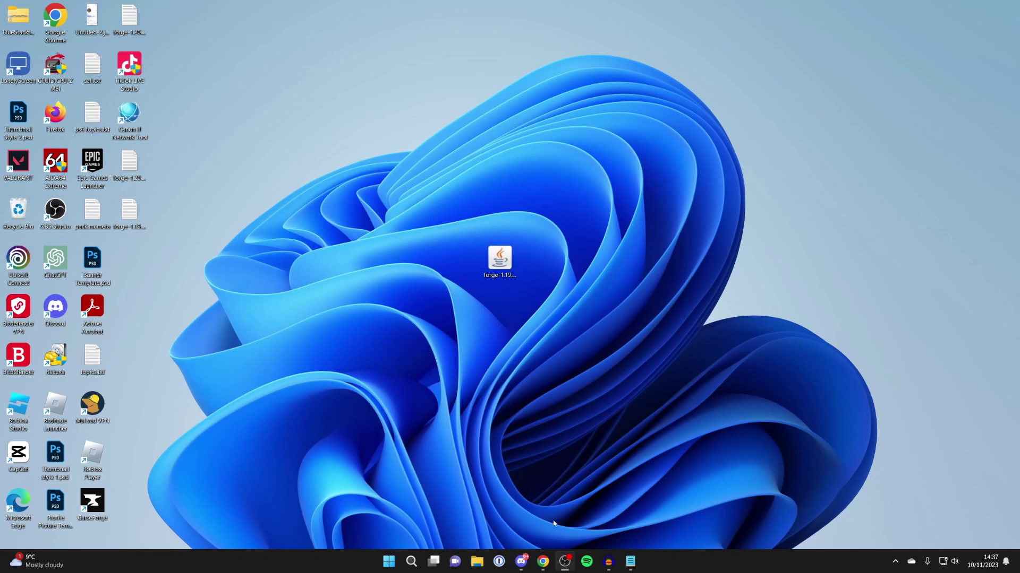
Search Google for 'jarfix' and open the official Jarfix page.
left_click(543, 561)
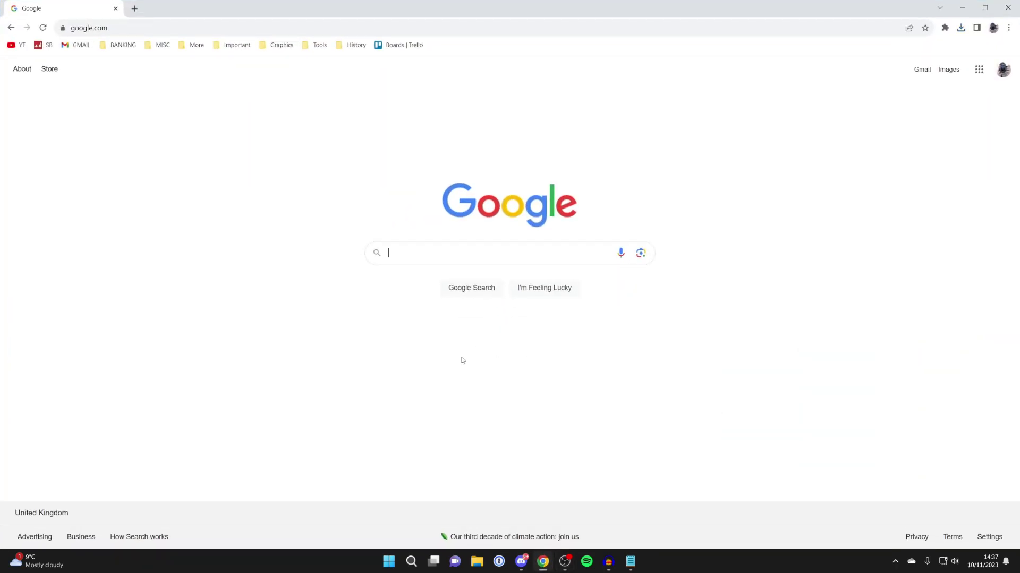
type("jarfix")
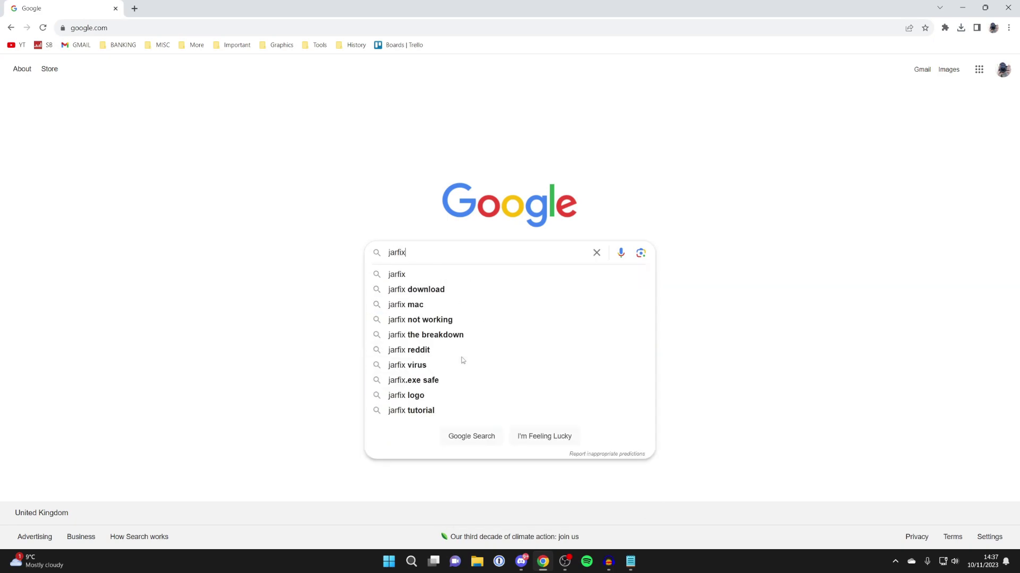
key("Return")
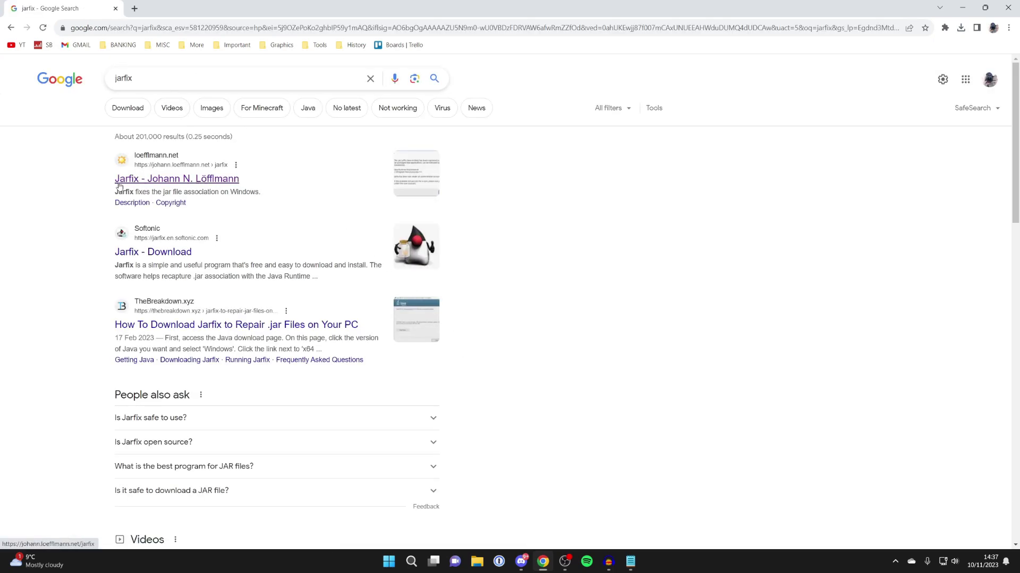
left_click(163, 182)
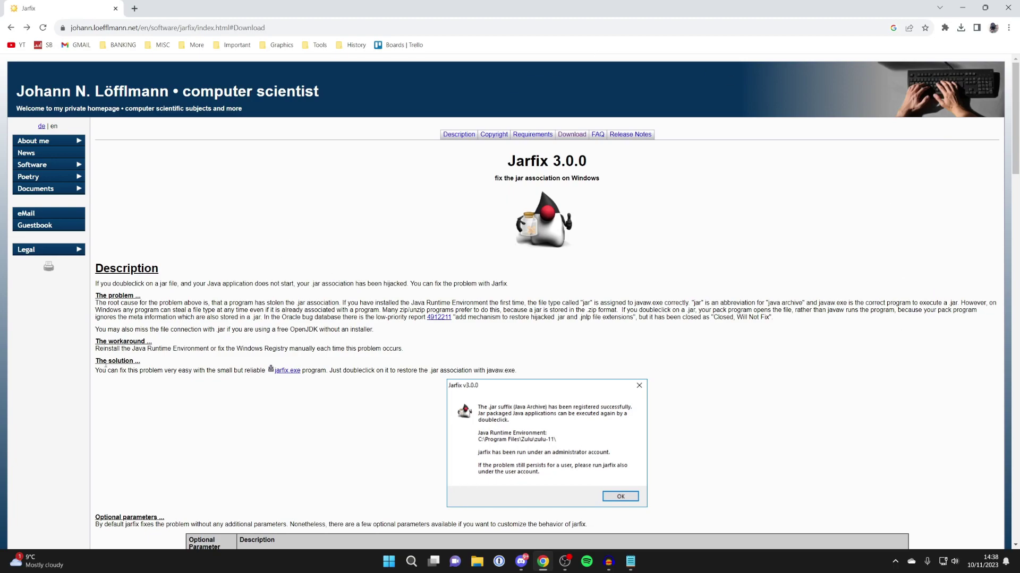
Download jarfix.exe from the Jarfix 3.0.0 page and show it in its folder.
left_click(291, 375)
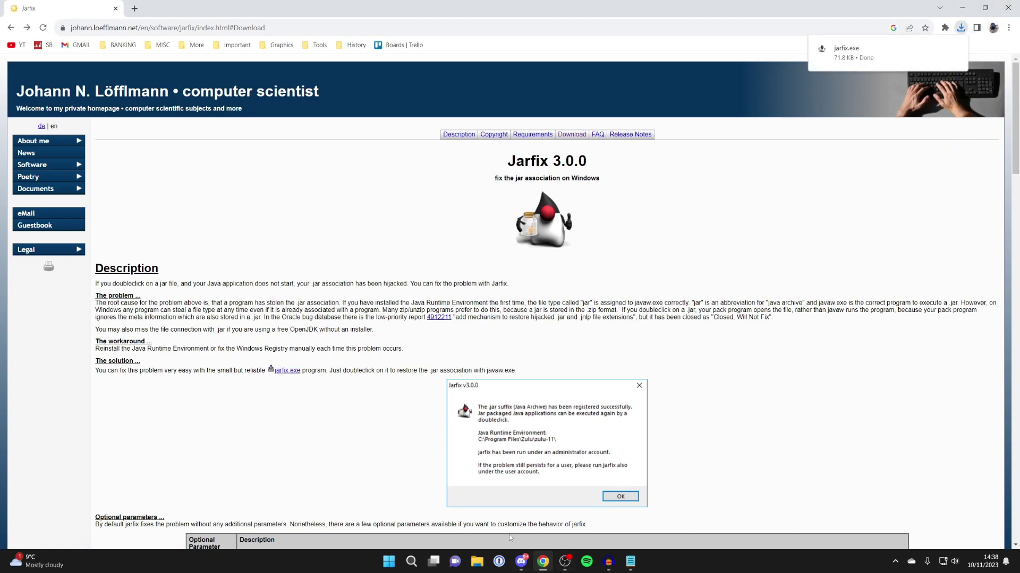
left_click(478, 560)
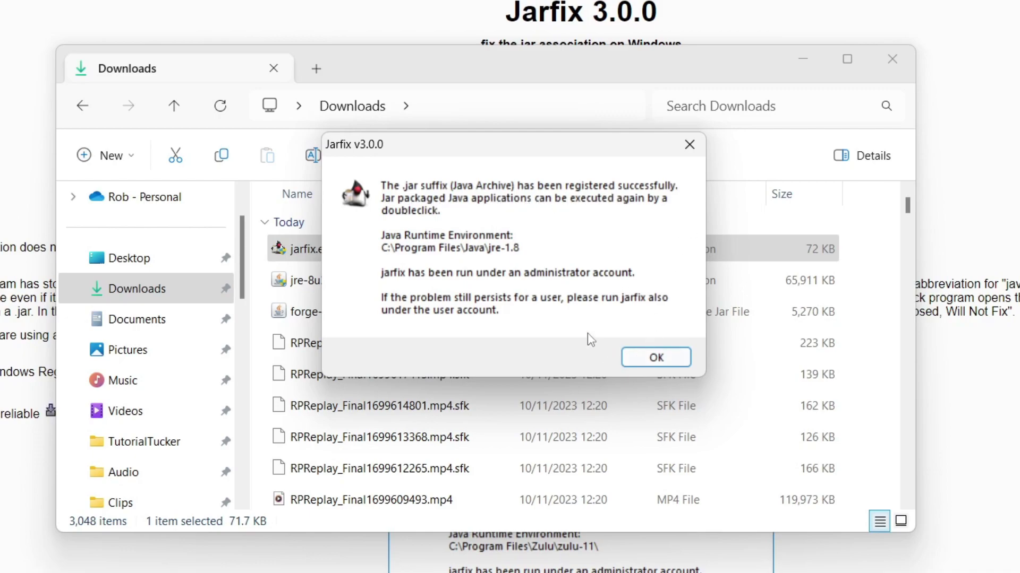
Acknowledge Jarfix's .jar registration success and close the Downloads folder.
left_click(656, 357)
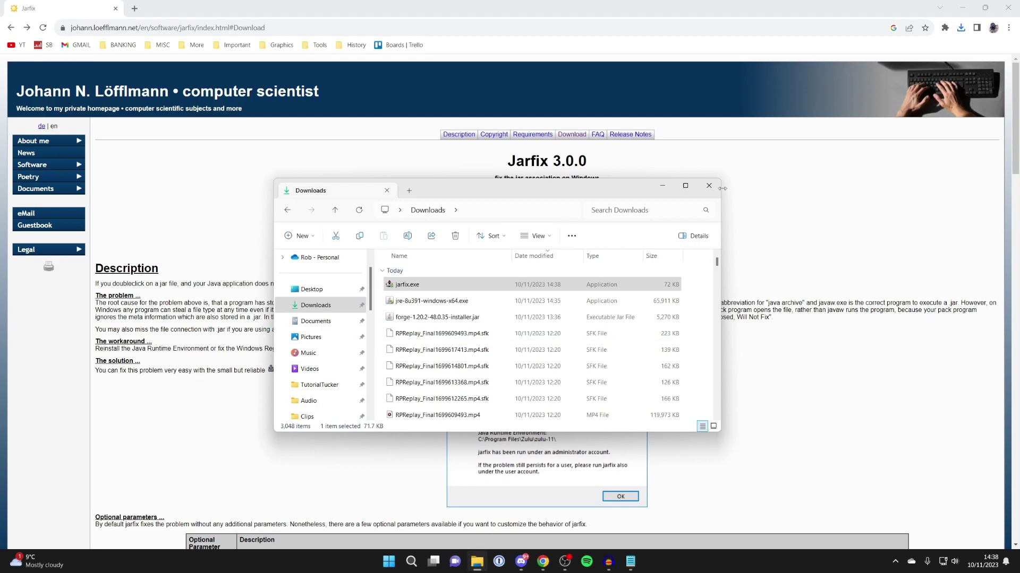
left_click(708, 185)
Make the forge installer .jar always open with Java, close the launched installer, and open Start.
left_click(956, 4)
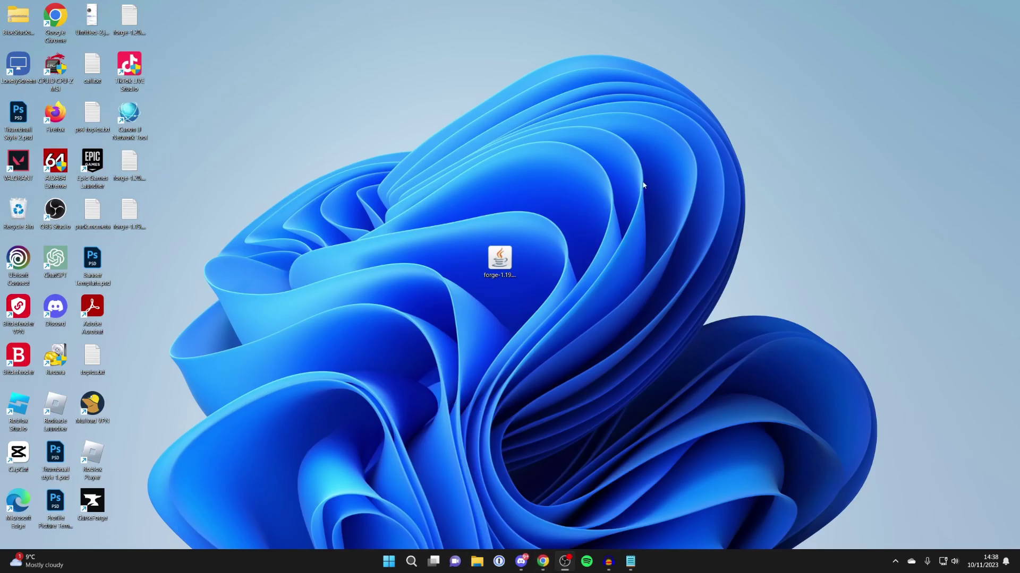
left_click(499, 255)
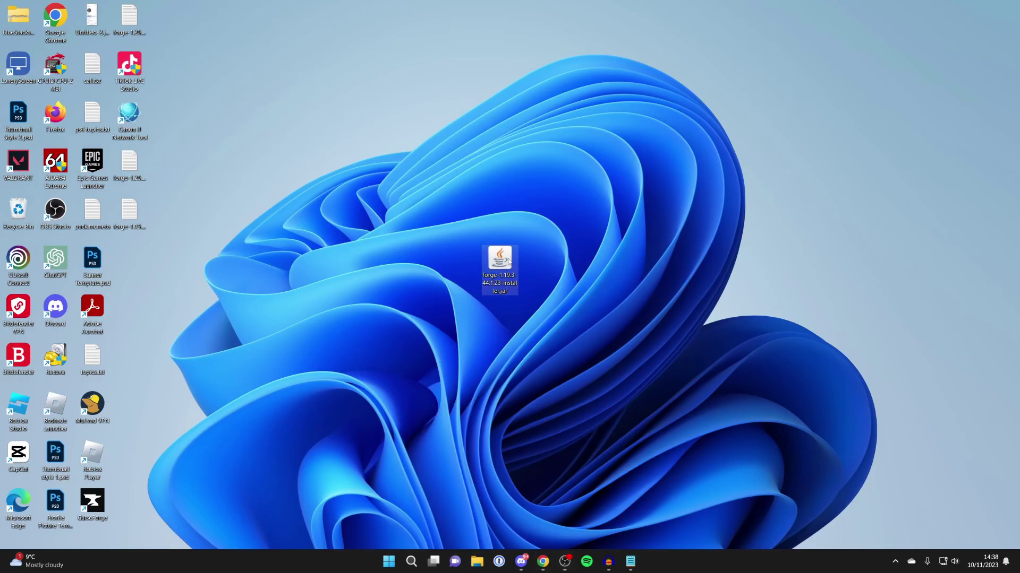
right_click(495, 267)
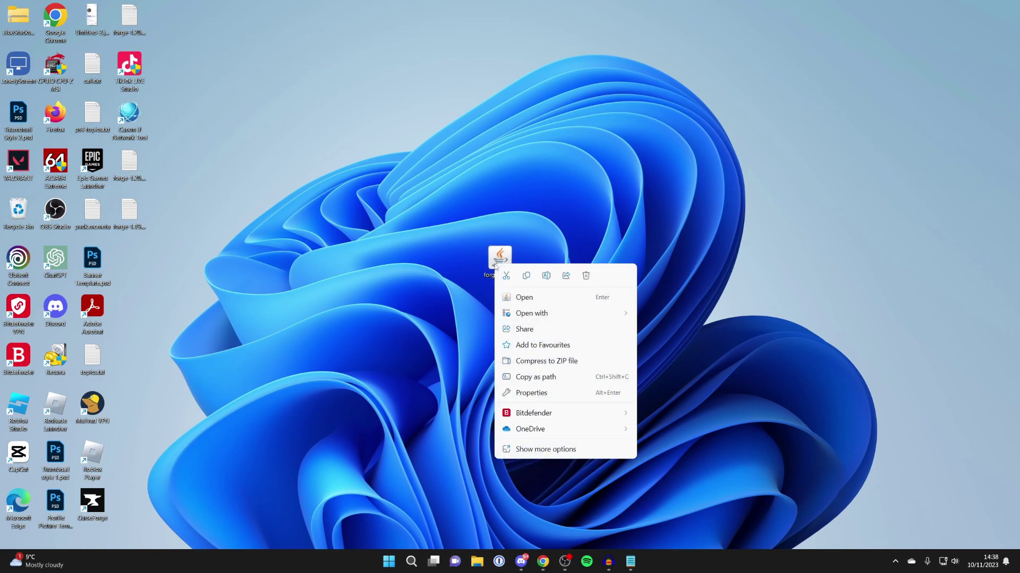
mouse_move(531, 313)
left_click(686, 346)
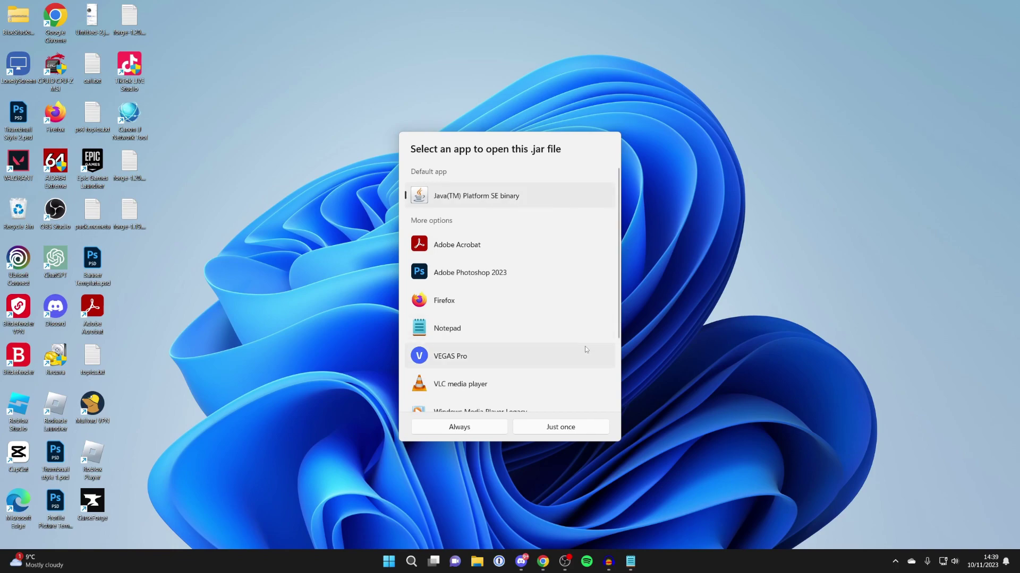
left_click(481, 426)
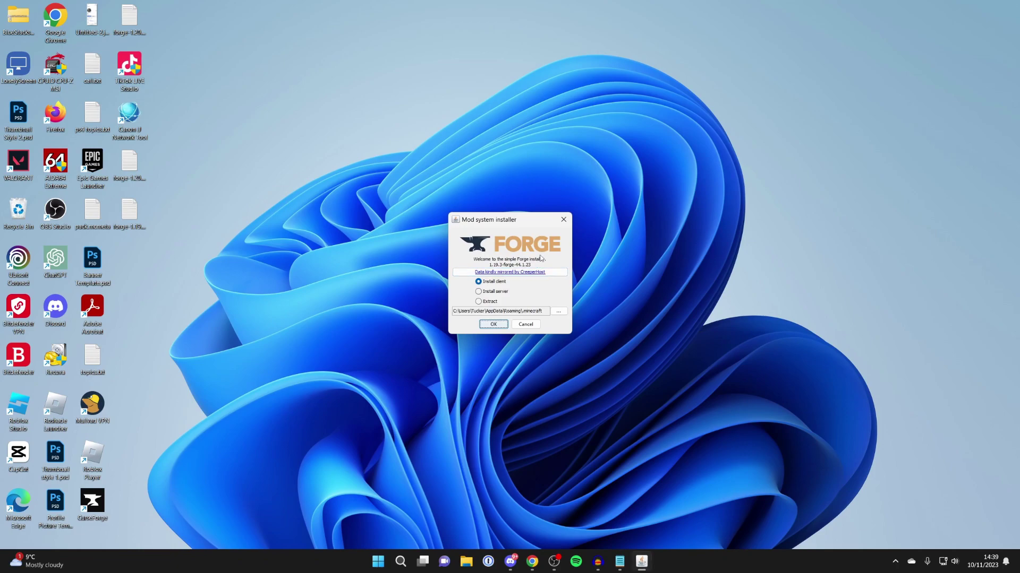
left_click(564, 220)
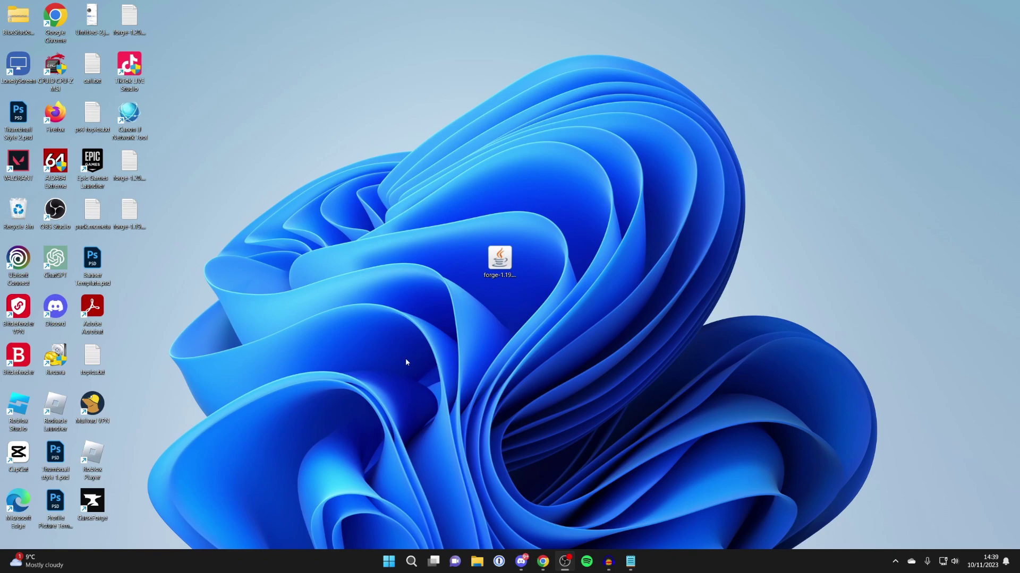
left_click(389, 562)
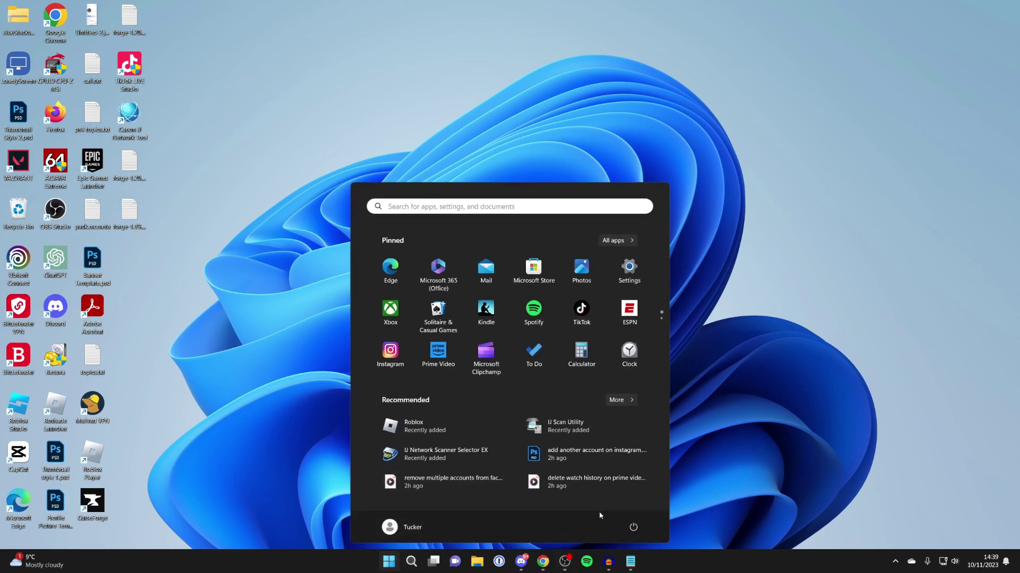
left_click(632, 527)
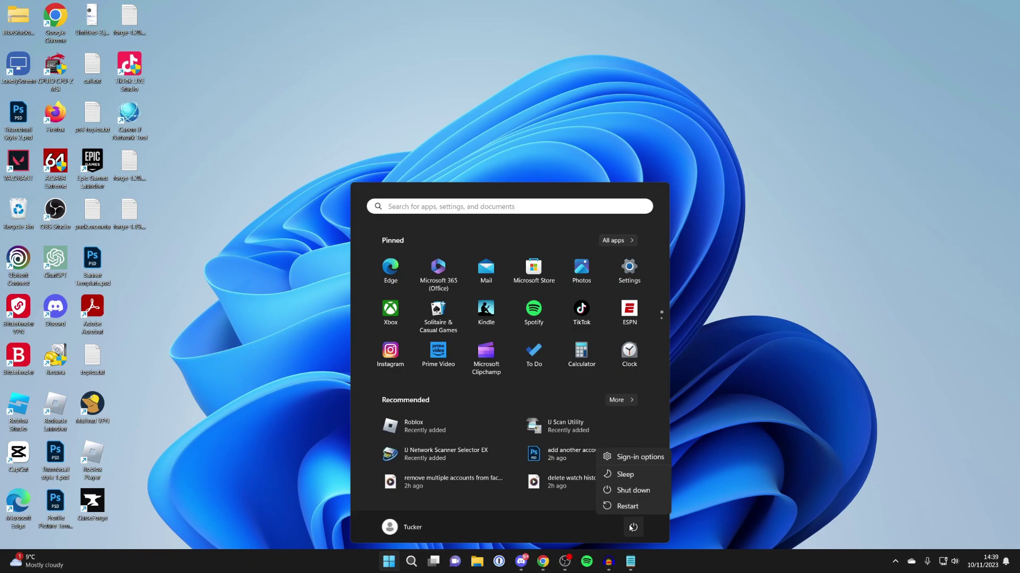
key("Escape")
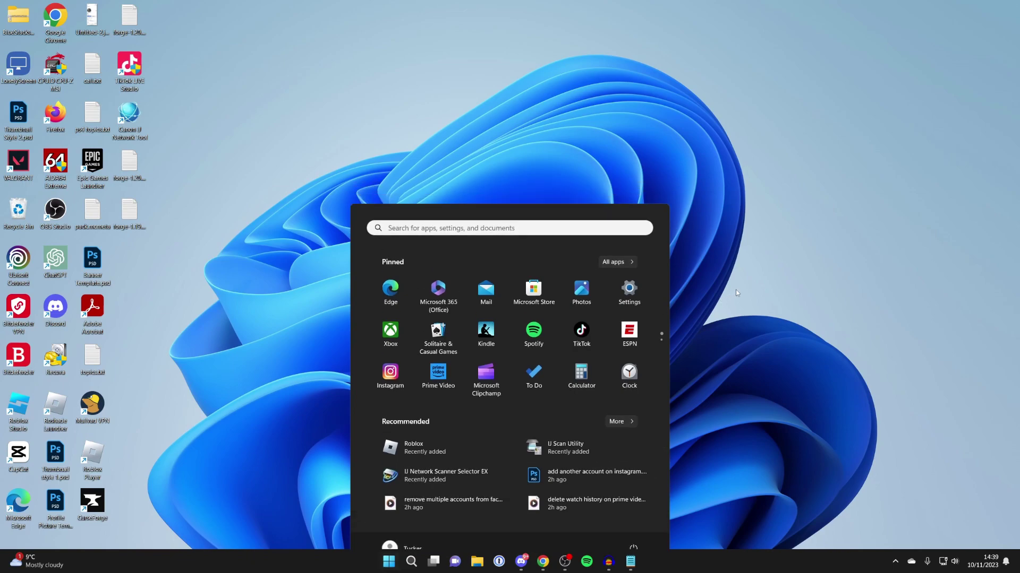
left_click(737, 292)
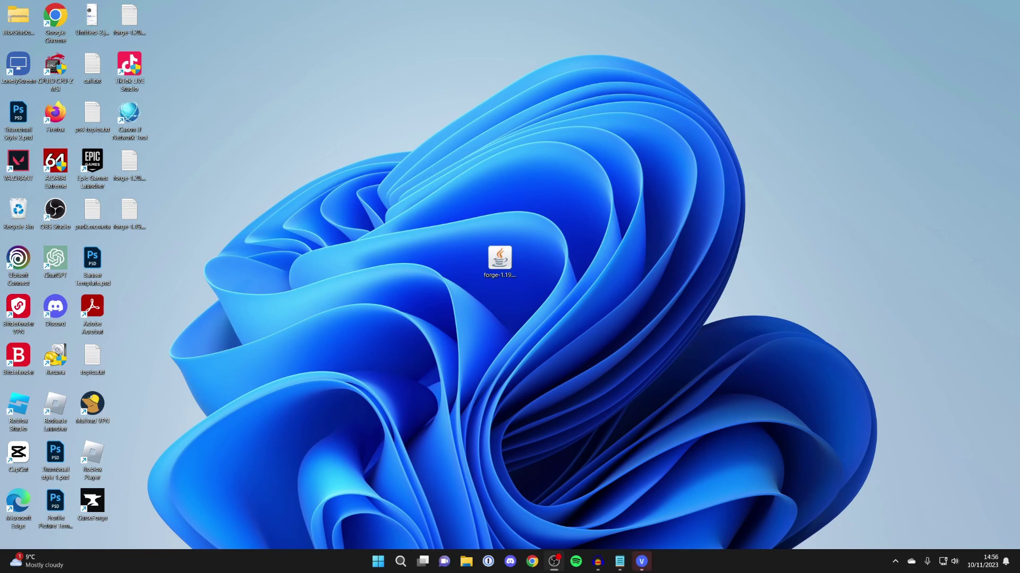
Run the forge installer jar and install the 1.19.3-forge-44.1.23 client, confirming completion.
double_click(502, 259)
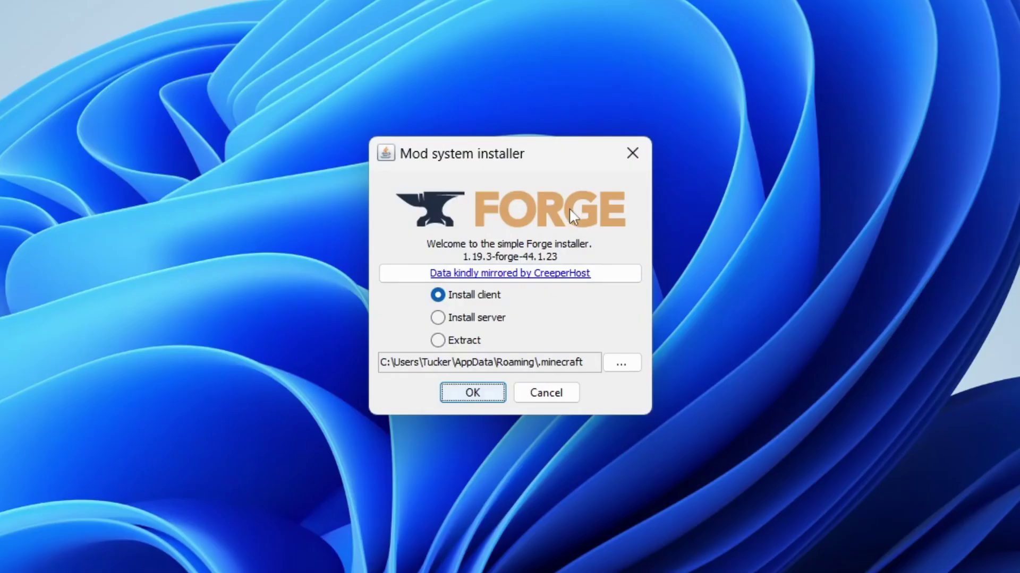
left_click(476, 393)
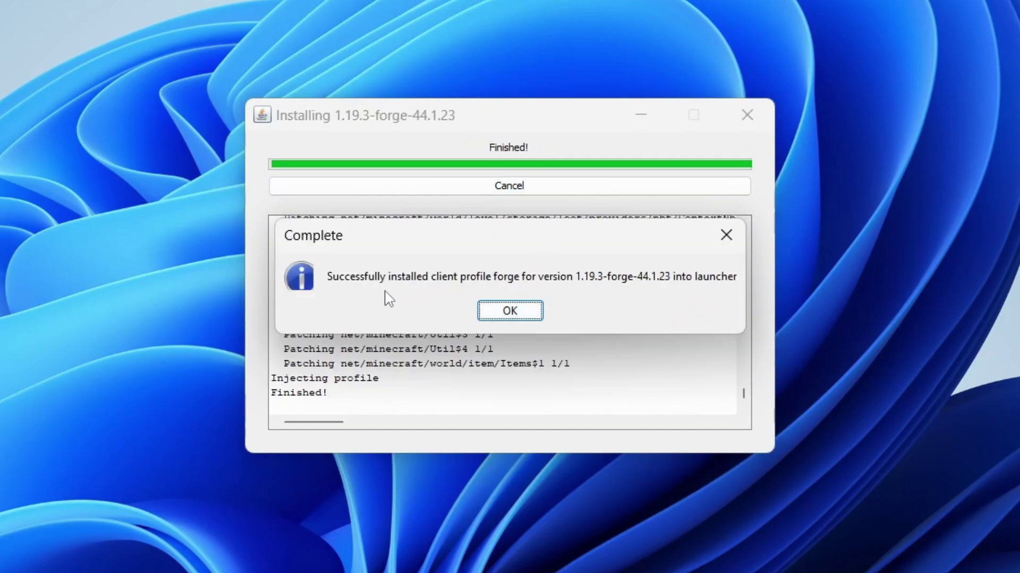
left_click(536, 312)
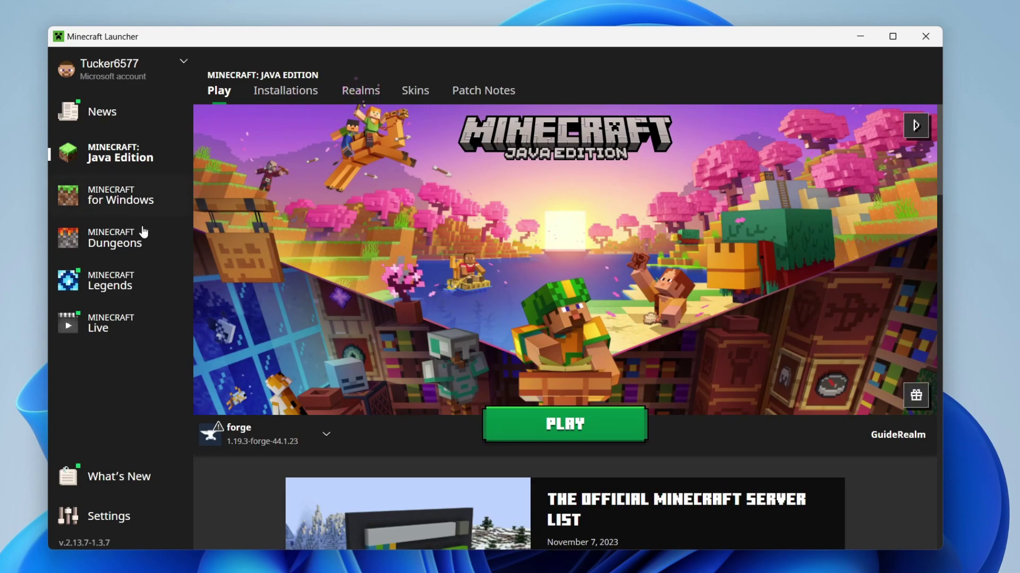
Choose the forge 1.19.3 installation from the launcher's installation list.
mouse_move(292, 440)
left_click(281, 434)
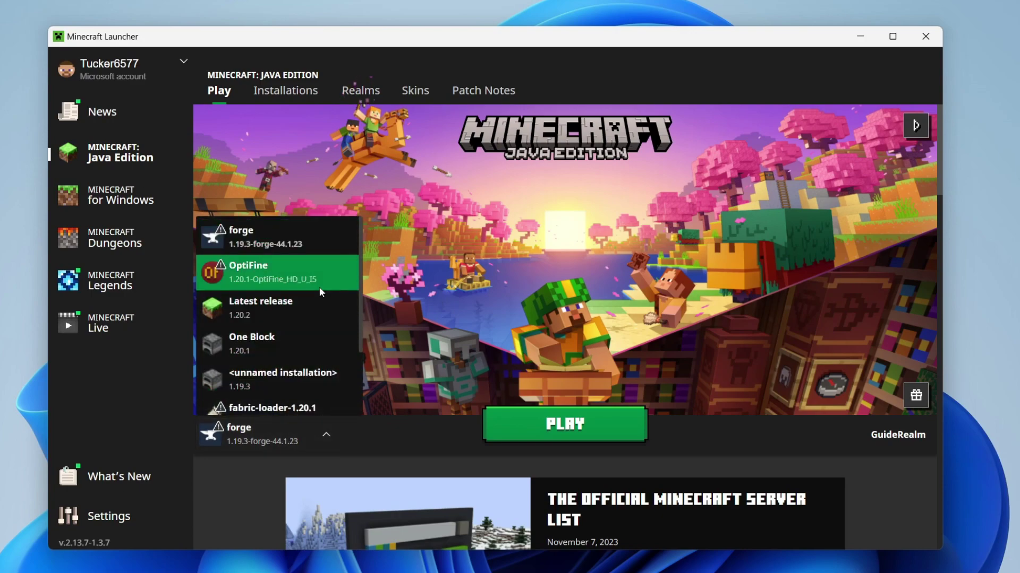
scroll(320, 287, "down", 3)
scroll(317, 289, "up", 3)
left_click(281, 242)
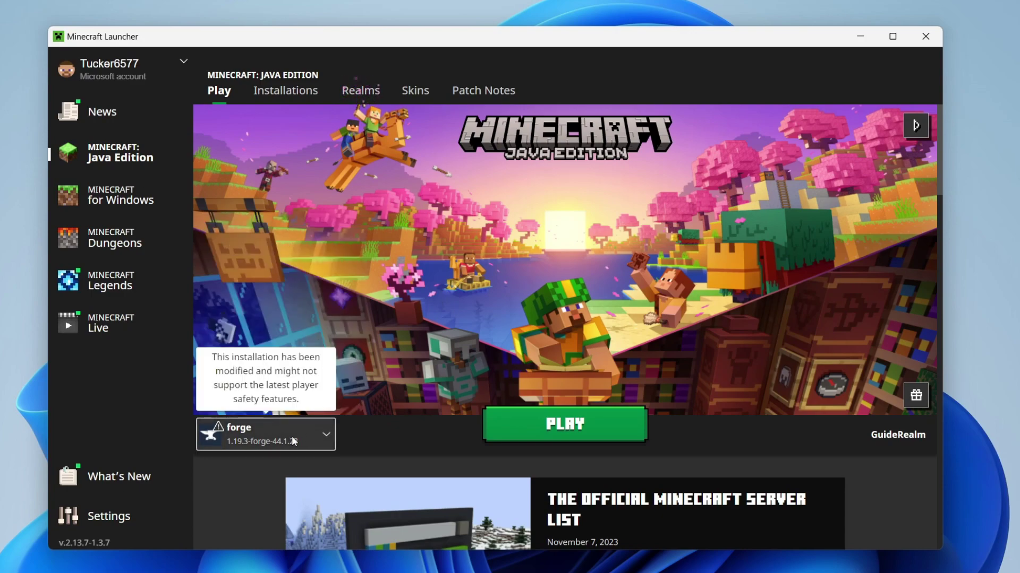
Play Forge 1.19.3, then go to Singleplayer and Create New World.
left_click(631, 420)
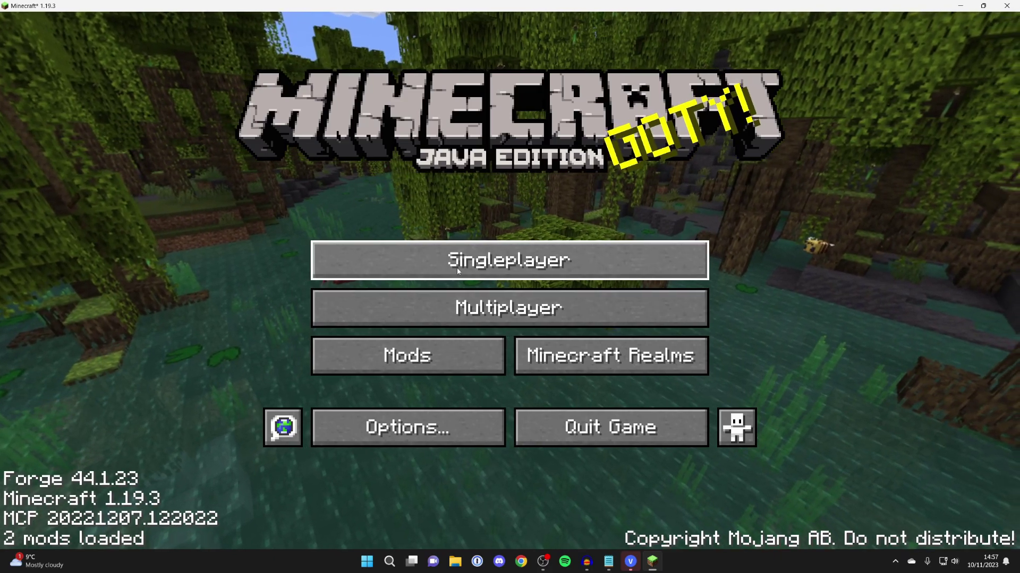
left_click(457, 268)
left_click(651, 456)
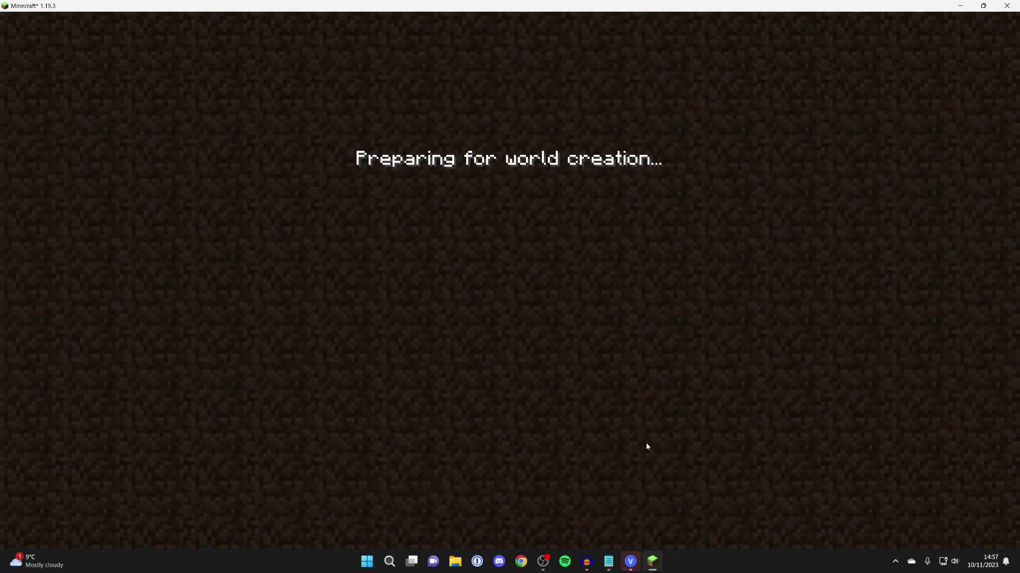